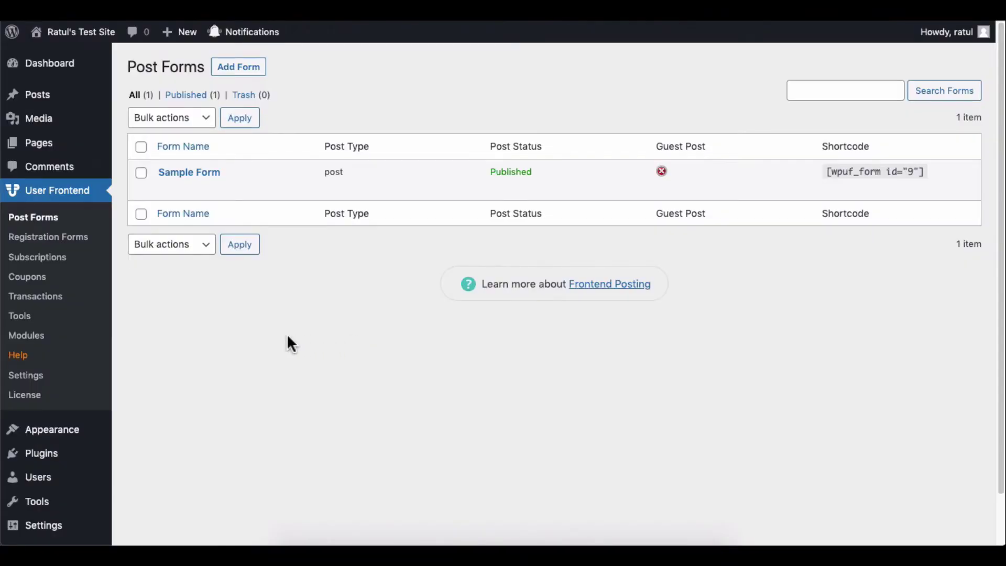
- Enable the Social Login & Registration module in the User Frontend Modules list
{"action": "left_click", "coordinate": [43, 341]}
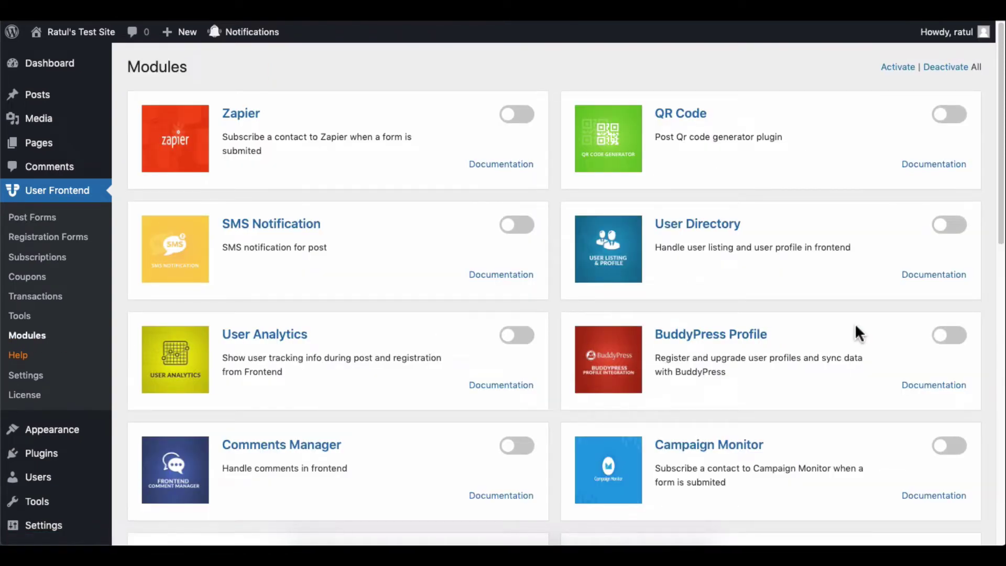
{"action": "scroll", "coordinate": [854, 323], "scroll_direction": "down", "scroll_amount": 2}
{"action": "scroll", "coordinate": [856, 327], "scroll_direction": "down", "scroll_amount": 4}
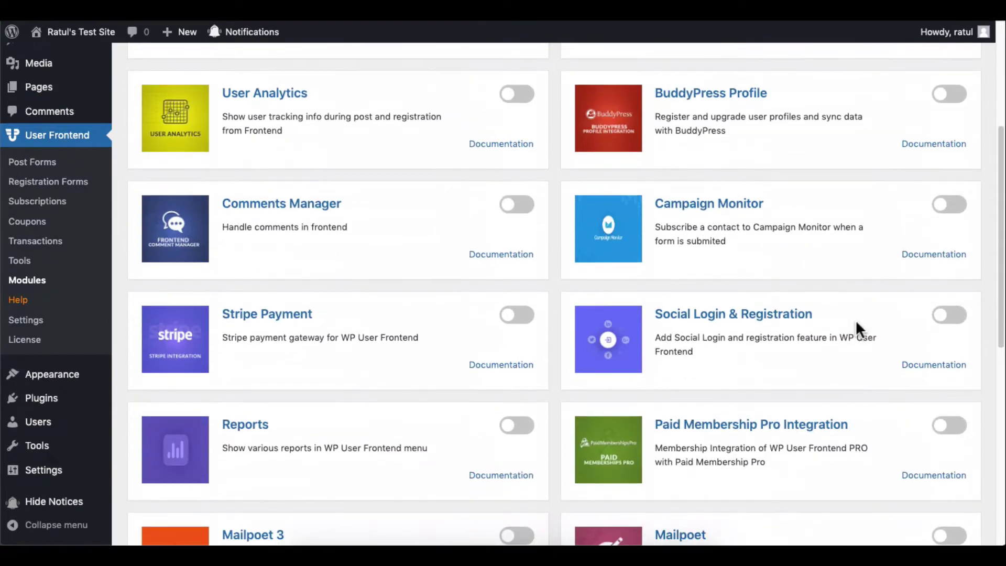
{"action": "left_click", "coordinate": [945, 316]}
{"action": "scroll", "coordinate": [949, 320], "scroll_direction": "down", "scroll_amount": 1}
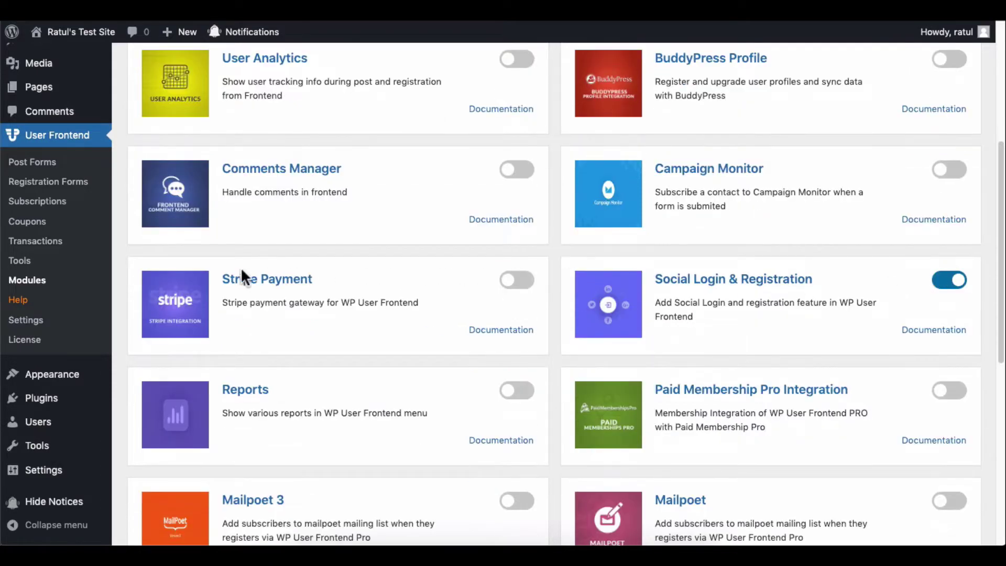
- Show User Frontend's Social Login settings with the empty Twitter Consumer Key and Secret fields
{"action": "left_click", "coordinate": [26, 321]}
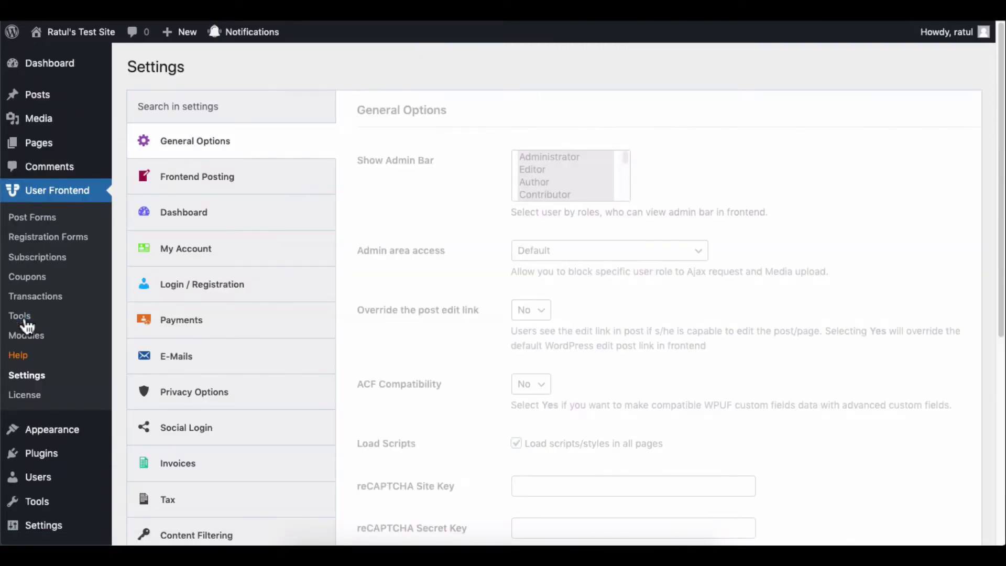
{"action": "scroll", "coordinate": [243, 333], "scroll_direction": "down", "scroll_amount": 3}
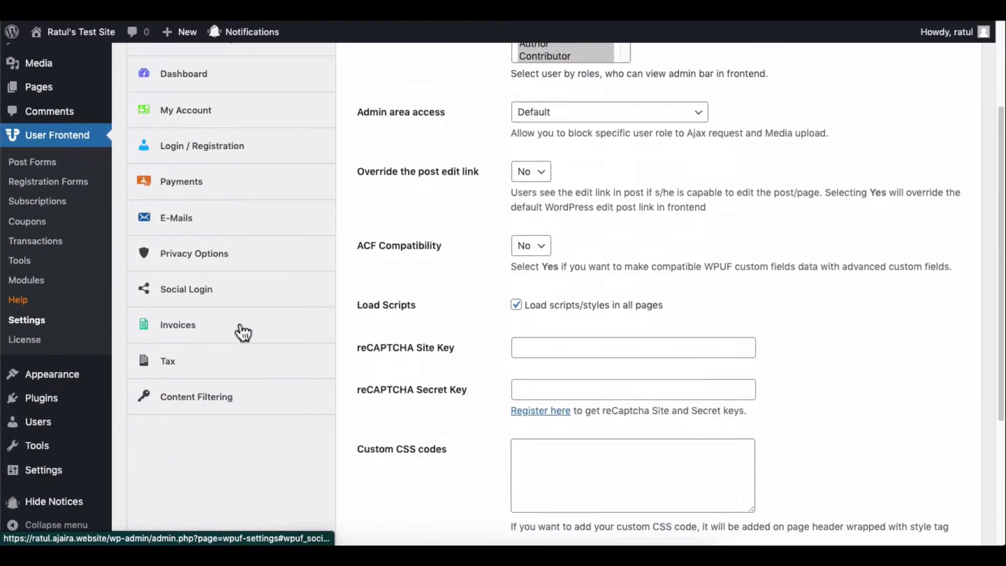
{"action": "left_click", "coordinate": [232, 290]}
{"action": "scroll", "coordinate": [880, 286], "scroll_direction": "up", "scroll_amount": 2}
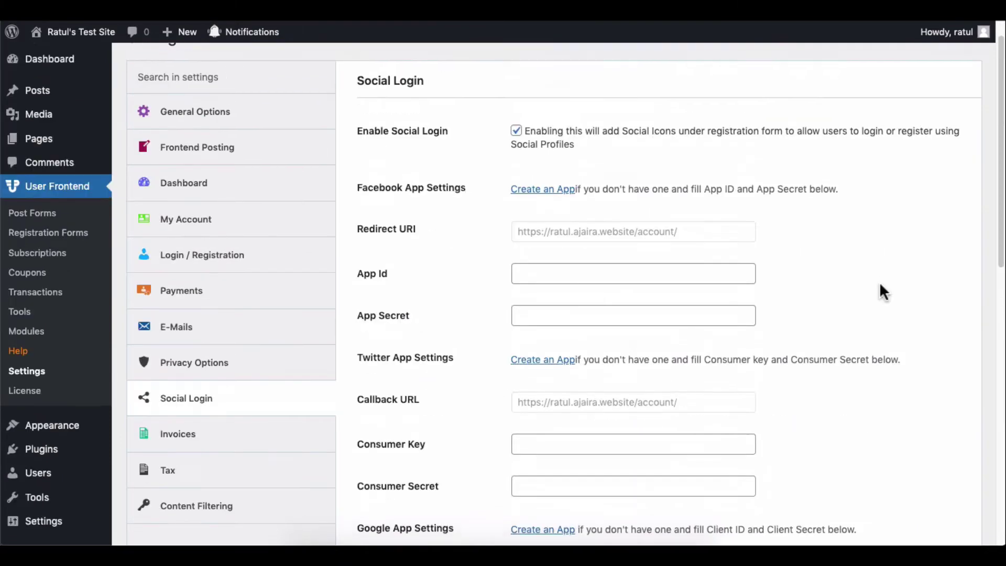
{"action": "scroll", "coordinate": [881, 285], "scroll_direction": "down", "scroll_amount": 3}
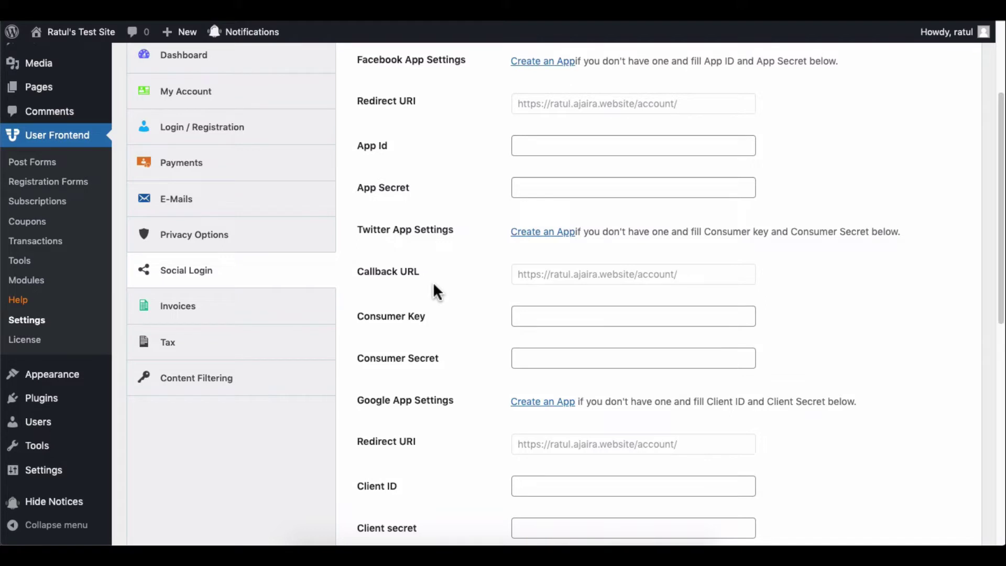
- Create a Development app named WPUF Social in the Twitter Developer Portal
{"action": "left_click", "coordinate": [530, 234]}
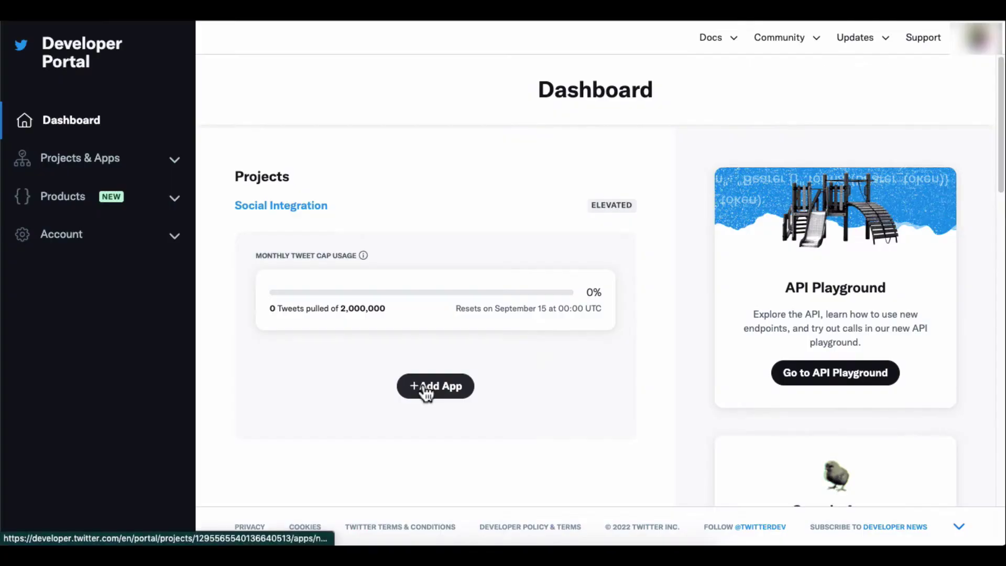
{"action": "left_click", "coordinate": [431, 389]}
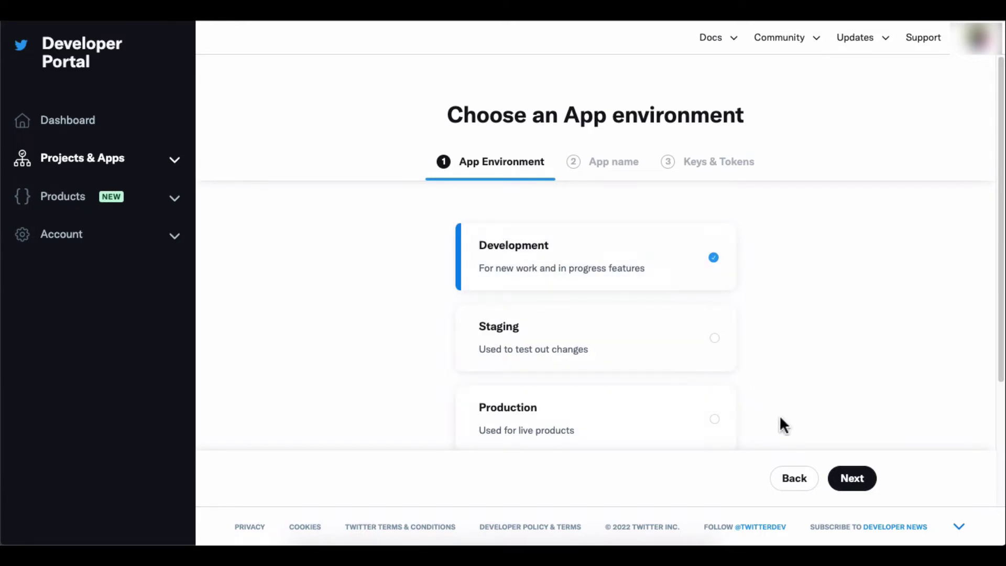
{"action": "left_click", "coordinate": [851, 480]}
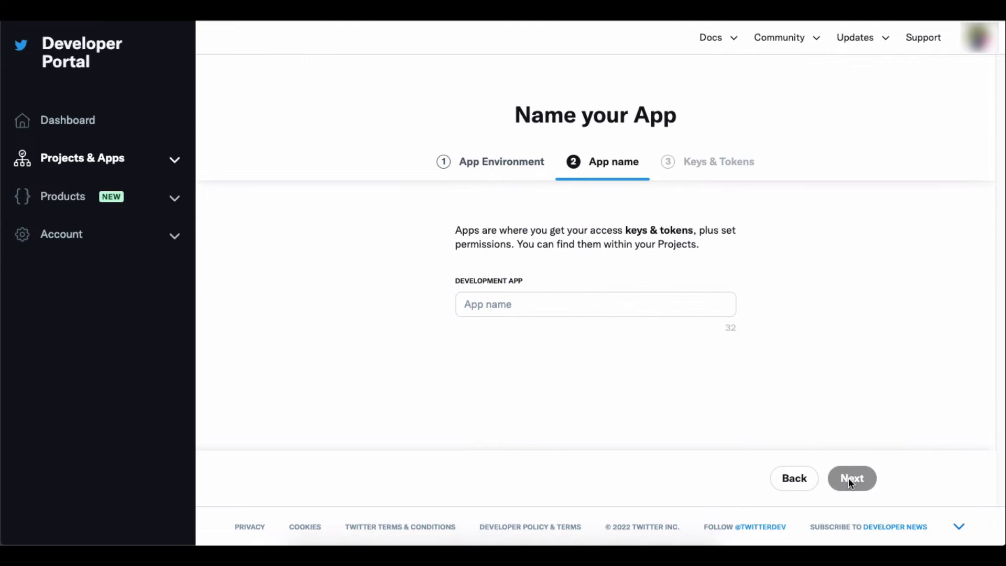
{"action": "left_click", "coordinate": [724, 310]}
{"action": "left_click", "coordinate": [593, 336]}
{"action": "type", "text": "WPUF Social"}
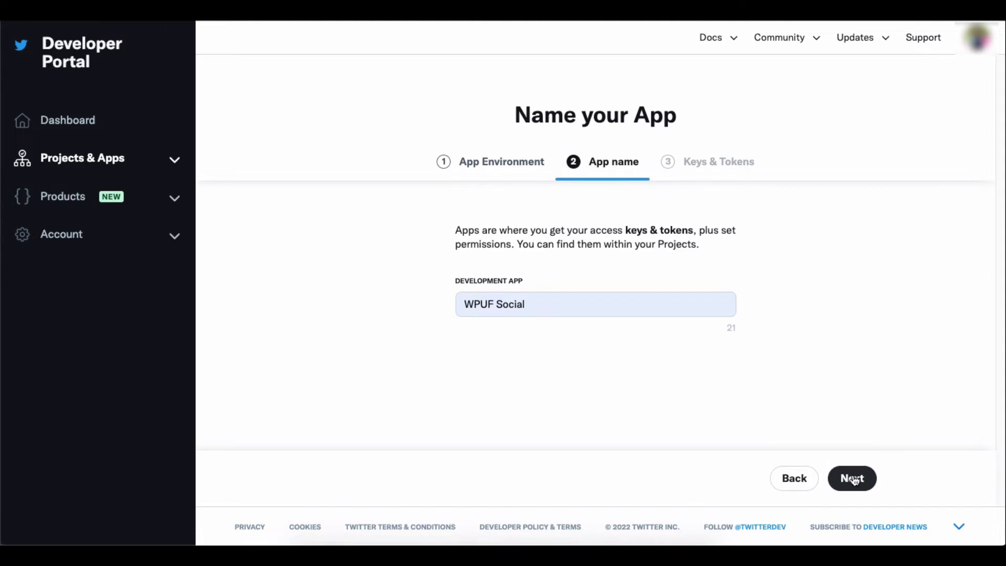
{"action": "left_click", "coordinate": [853, 480]}
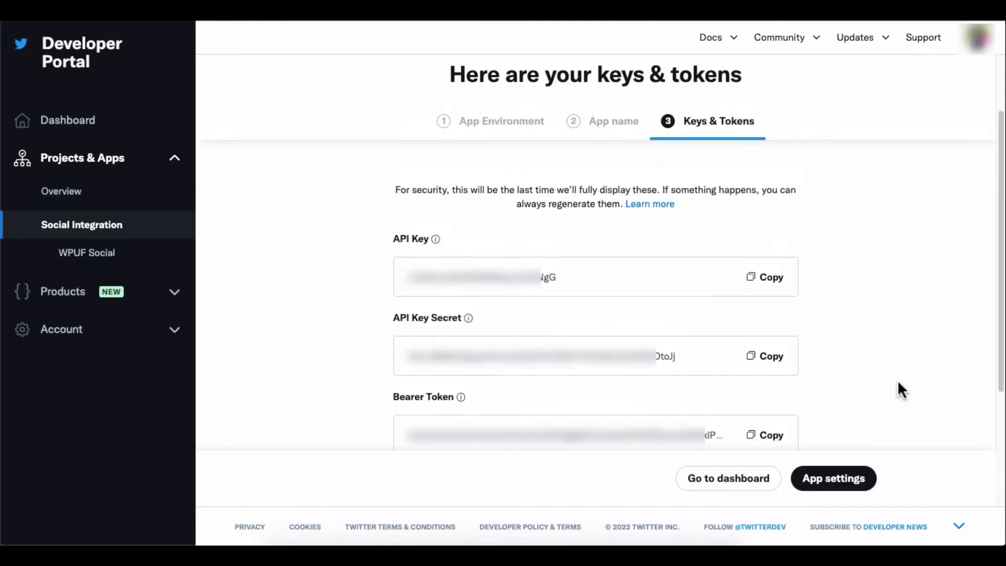
- Start user authentication setup for WPUF Social with Read and Write permissions
{"action": "left_click", "coordinate": [833, 479]}
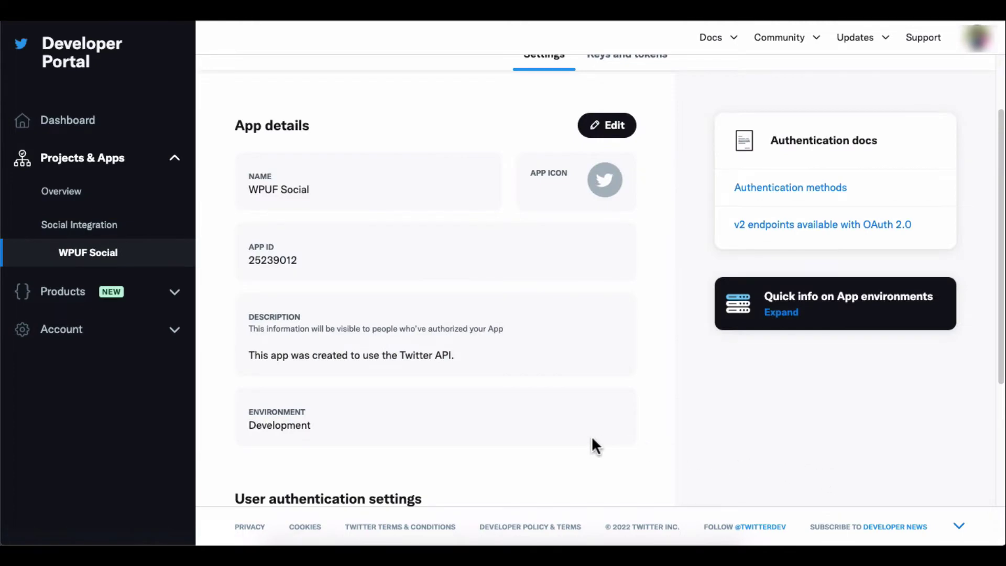
{"action": "scroll", "coordinate": [584, 440], "scroll_direction": "down", "scroll_amount": 3}
{"action": "scroll", "coordinate": [585, 440], "scroll_direction": "down", "scroll_amount": 1}
{"action": "scroll", "coordinate": [584, 441], "scroll_direction": "up", "scroll_amount": 4}
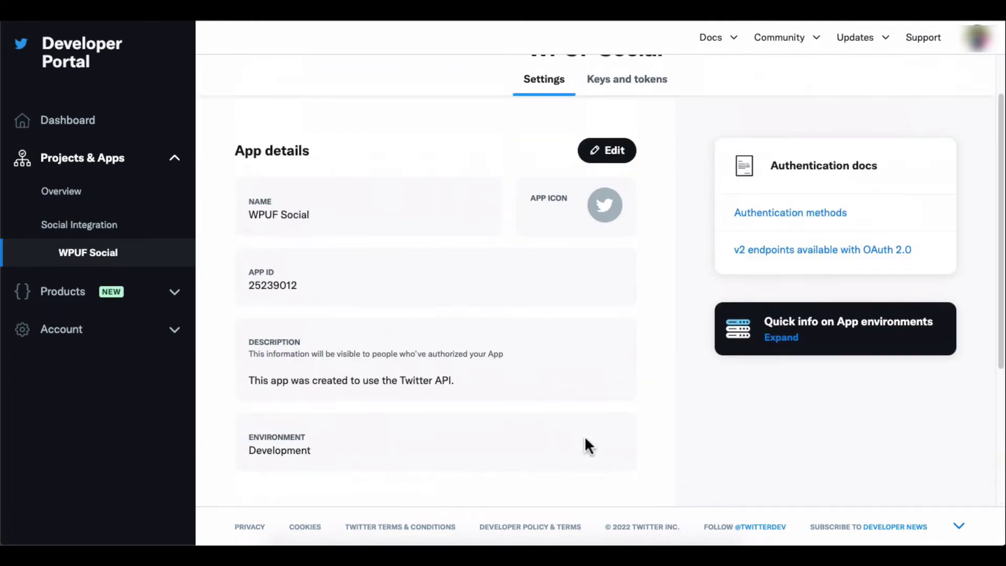
{"action": "scroll", "coordinate": [585, 439], "scroll_direction": "up", "scroll_amount": 1}
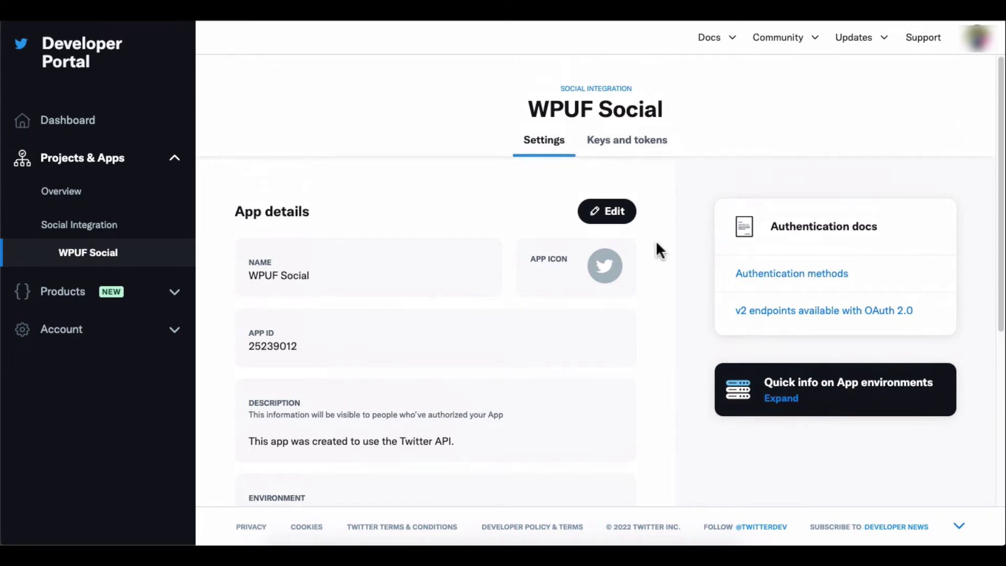
{"action": "scroll", "coordinate": [658, 250], "scroll_direction": "down", "scroll_amount": 3}
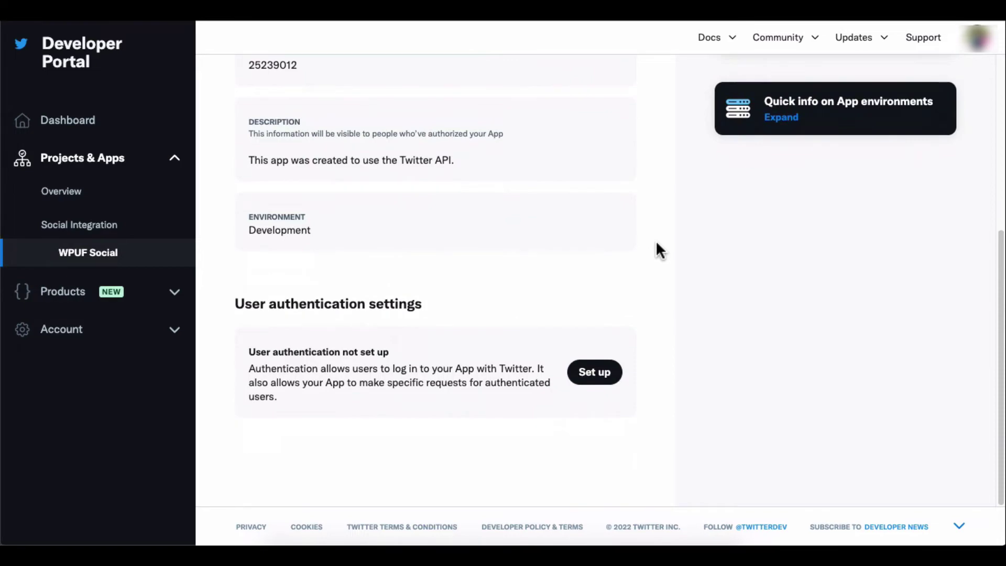
{"action": "left_click", "coordinate": [595, 374]}
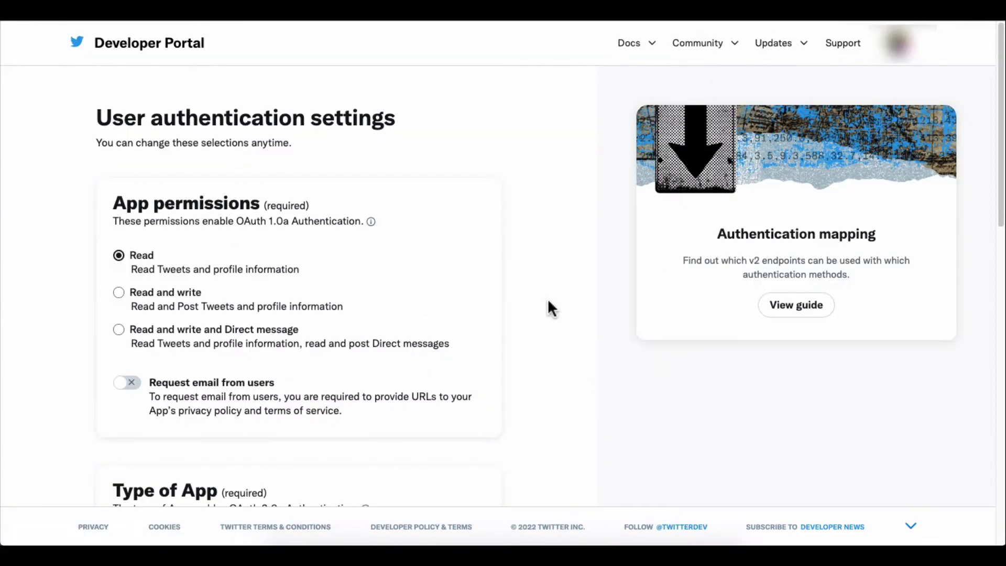
{"action": "left_click", "coordinate": [120, 295]}
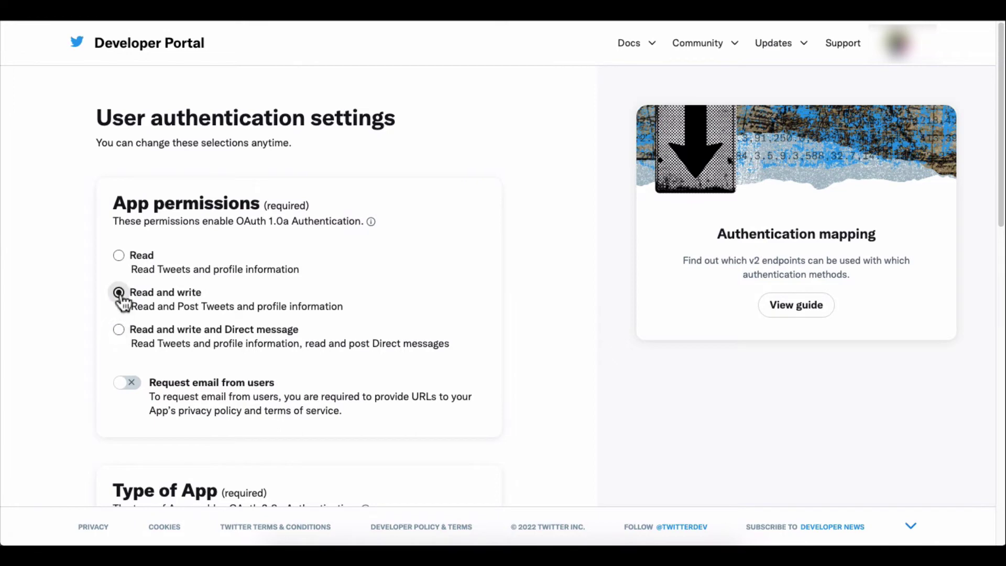
{"action": "scroll", "coordinate": [448, 302], "scroll_direction": "down", "scroll_amount": 3}
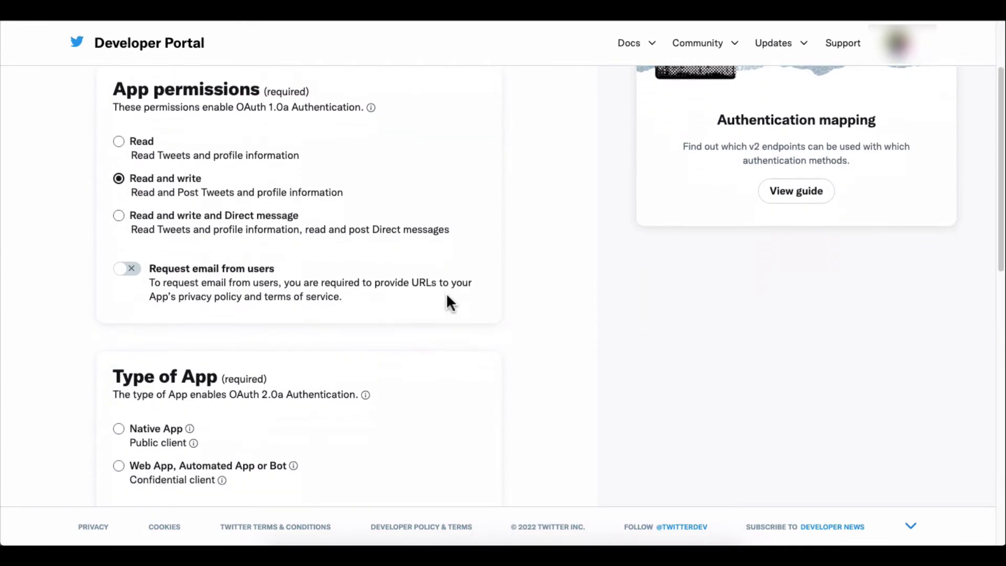
{"action": "scroll", "coordinate": [448, 301], "scroll_direction": "down", "scroll_amount": 2}
{"action": "scroll", "coordinate": [448, 301], "scroll_direction": "down", "scroll_amount": 2}
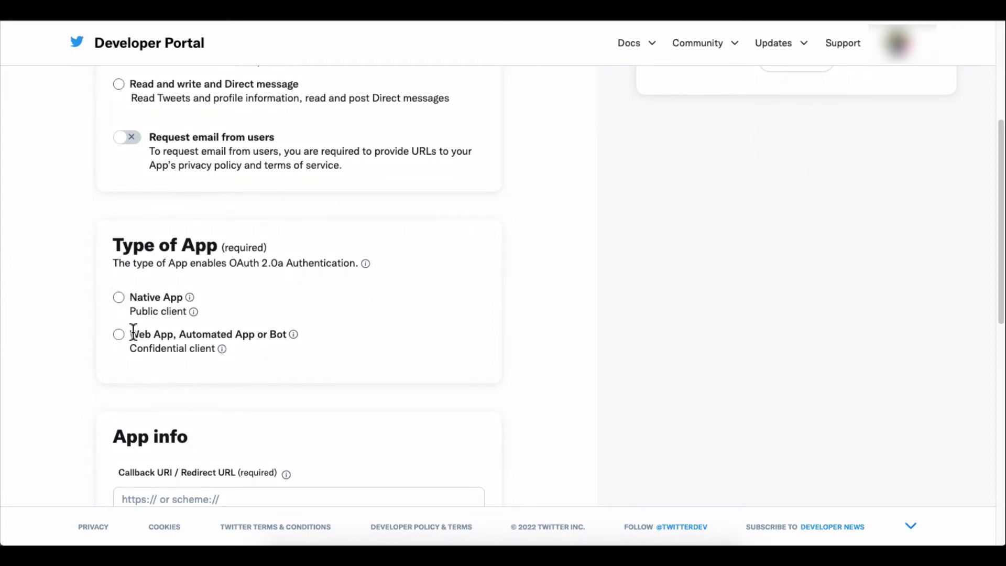
{"action": "scroll", "coordinate": [352, 329], "scroll_direction": "down", "scroll_amount": 5}
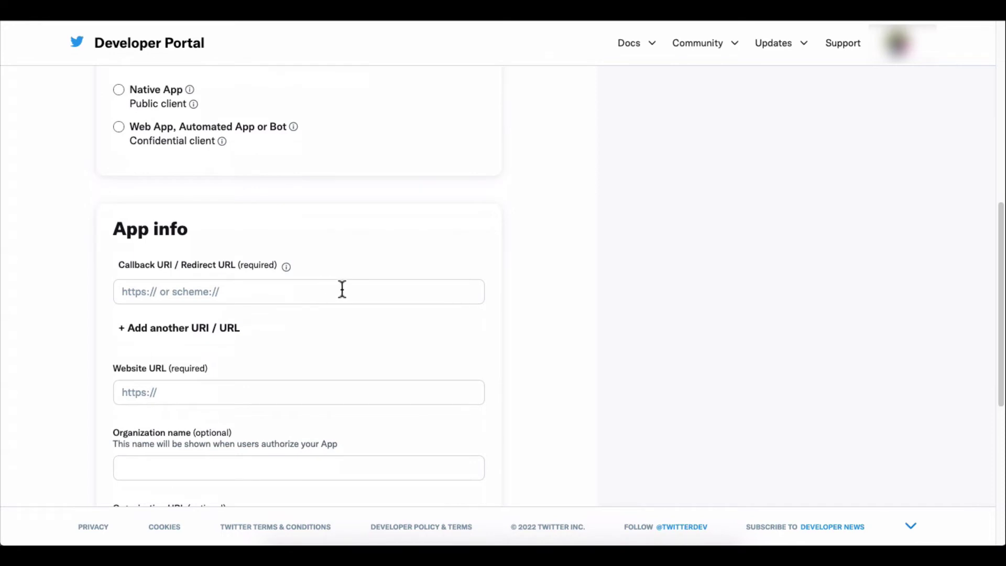
- Set the callback URL, website URL and organization name My Social Login App, then save
{"action": "left_click", "coordinate": [342, 290]}
{"action": "type", "text": "https://ratul.ajaira.website/account/"}
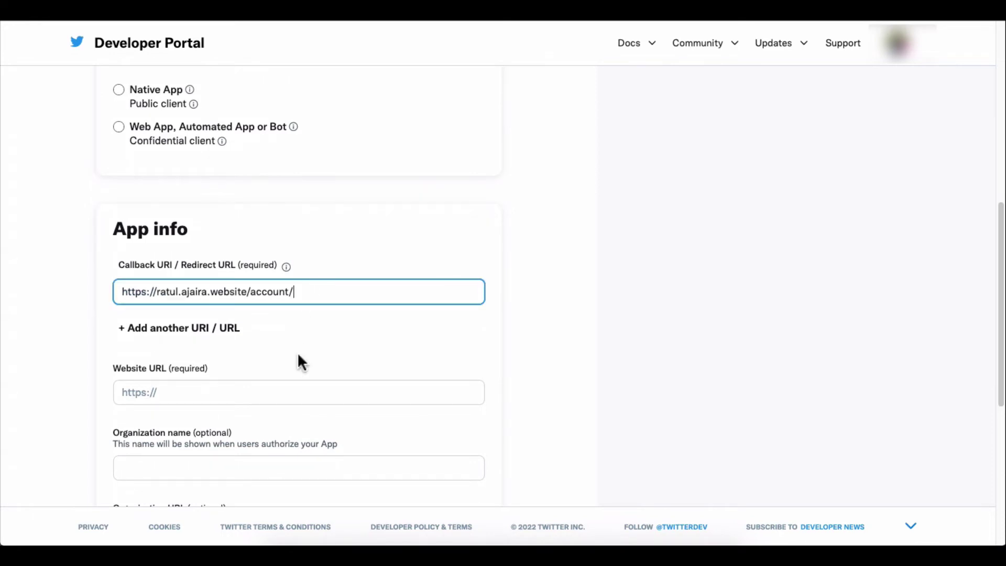
{"action": "left_click", "coordinate": [292, 392]}
{"action": "type", "text": "https://ratul.ajaira.website/account/"}
{"action": "left_click_drag", "start_coordinate": [293, 392], "coordinate": [253, 393]}
{"action": "key", "text": "BackSpace"}
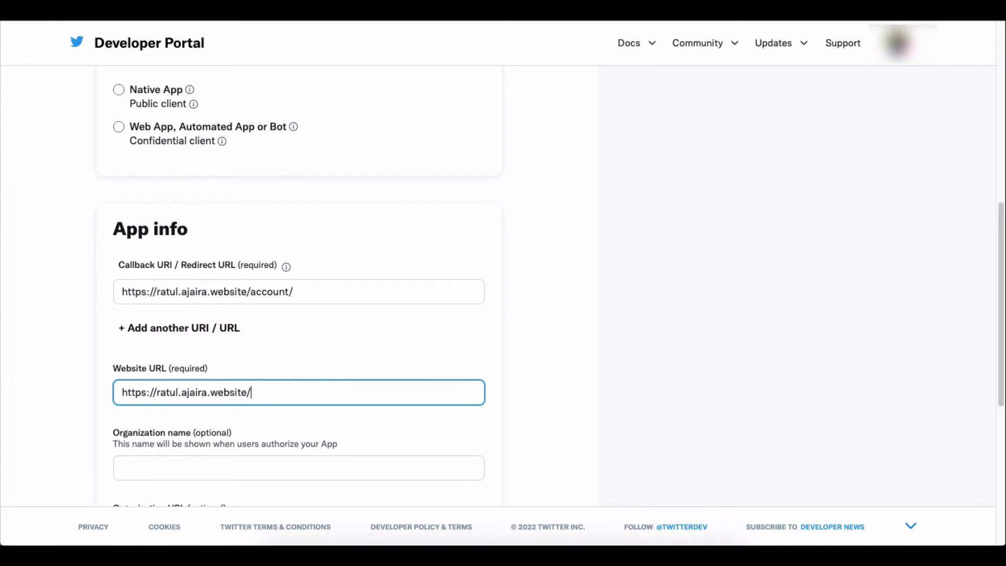
{"action": "left_click", "coordinate": [226, 465]}
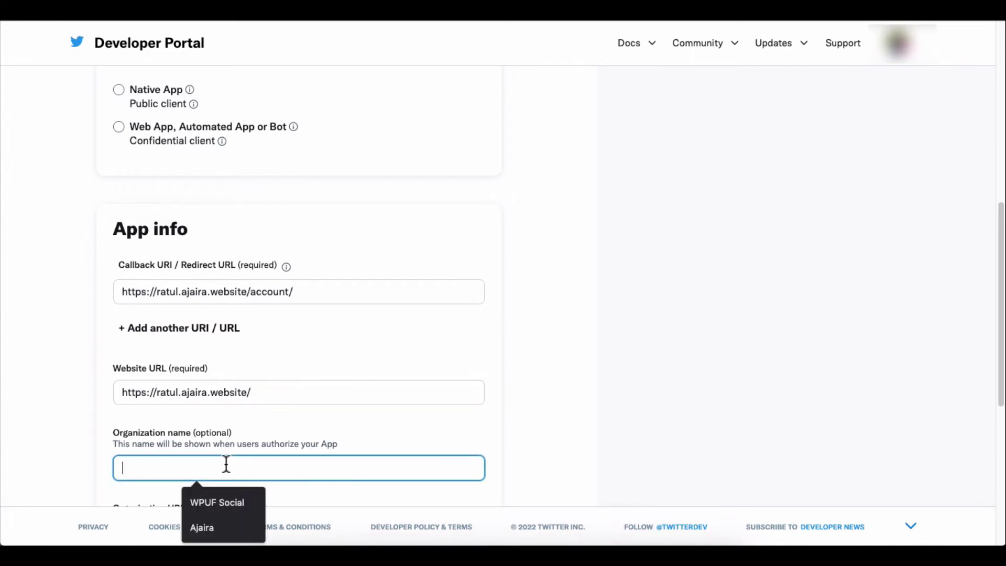
{"action": "type", "text": "My Social Login App"}
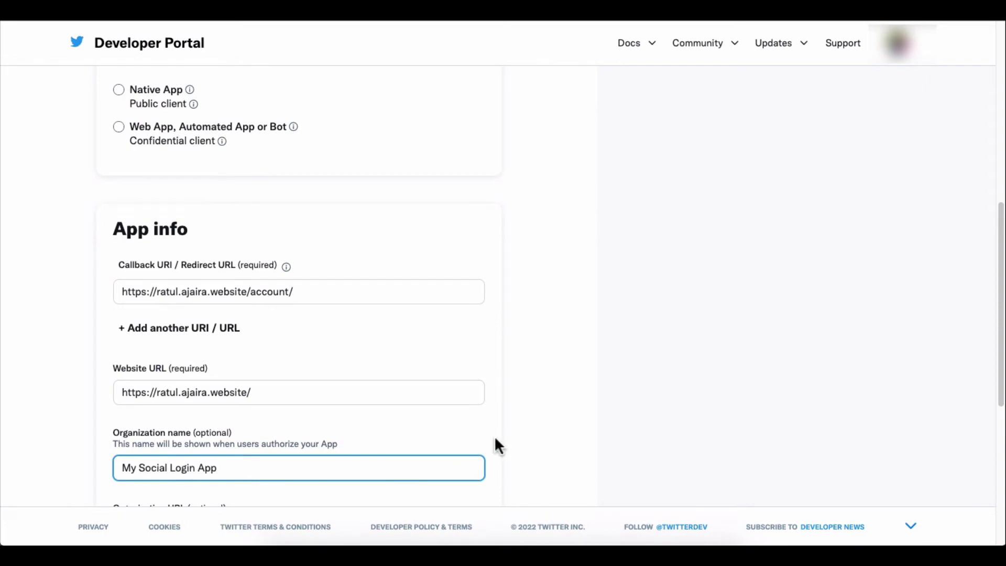
{"action": "scroll", "coordinate": [532, 347], "scroll_direction": "down", "scroll_amount": 5}
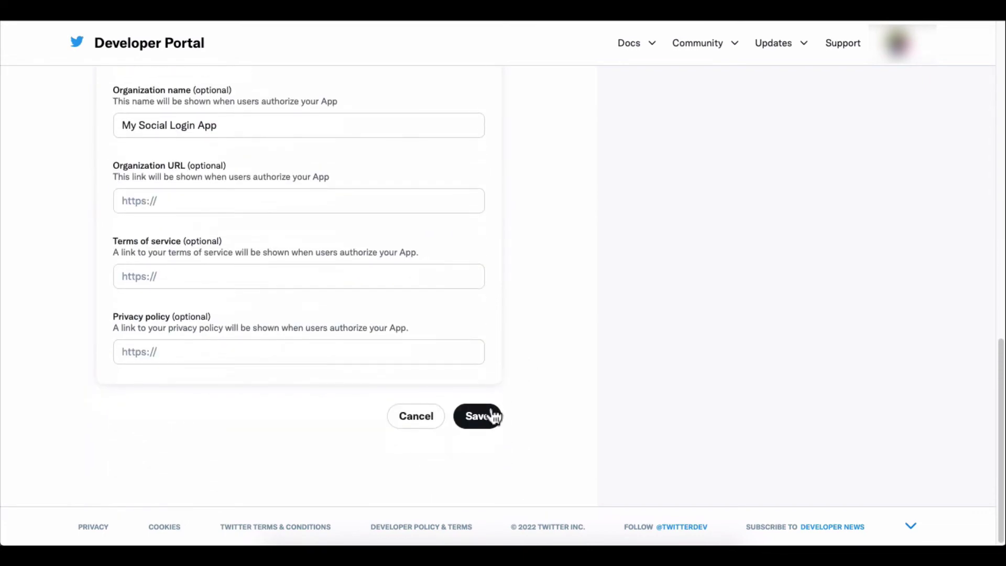
{"action": "left_click", "coordinate": [478, 419]}
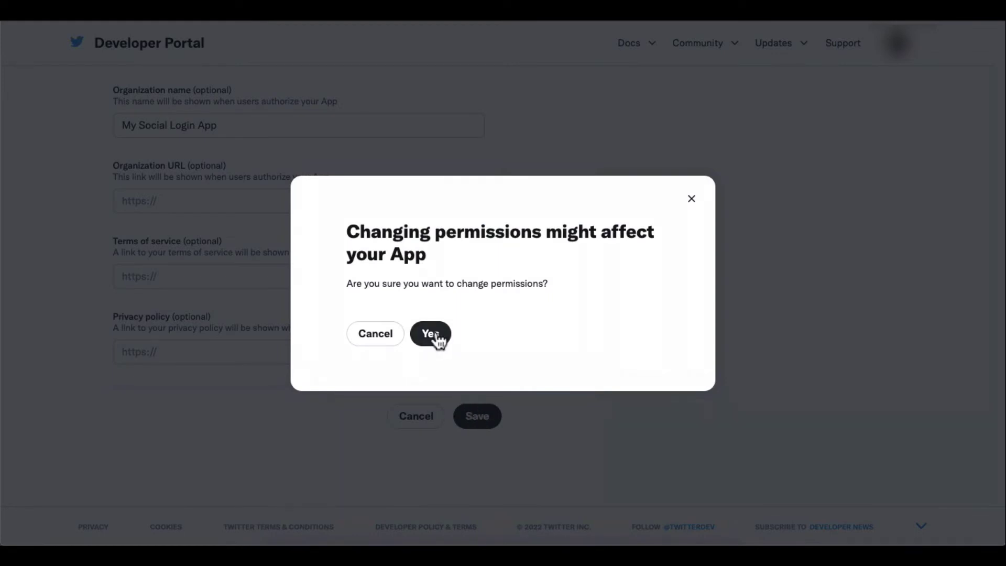
- Confirm the permissions change, regenerate the API Key and Secret, and copy the new API Key
{"action": "left_click", "coordinate": [434, 337]}
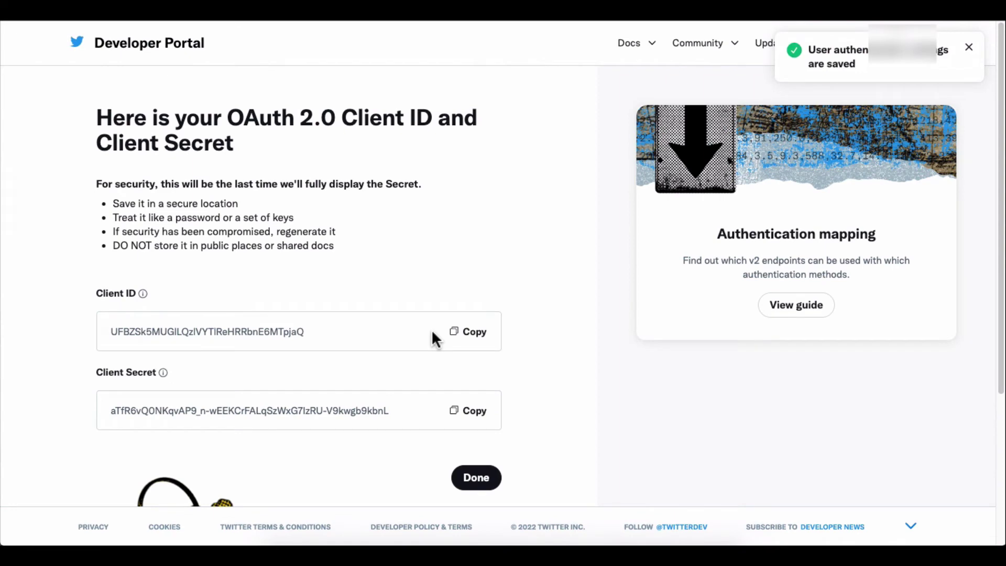
{"action": "scroll", "coordinate": [433, 332], "scroll_direction": "down", "scroll_amount": 5}
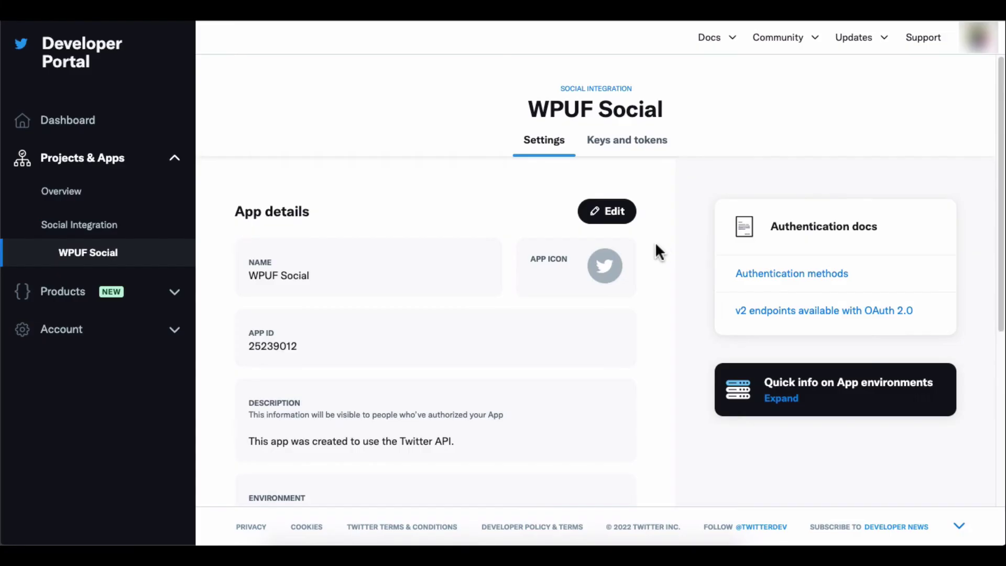
{"action": "left_click", "coordinate": [621, 149]}
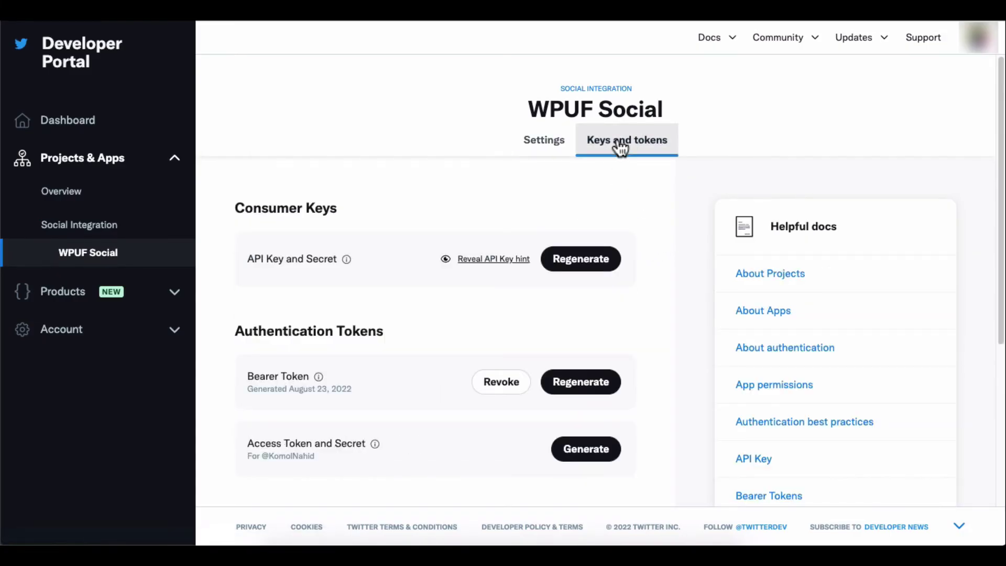
{"action": "left_click", "coordinate": [588, 261]}
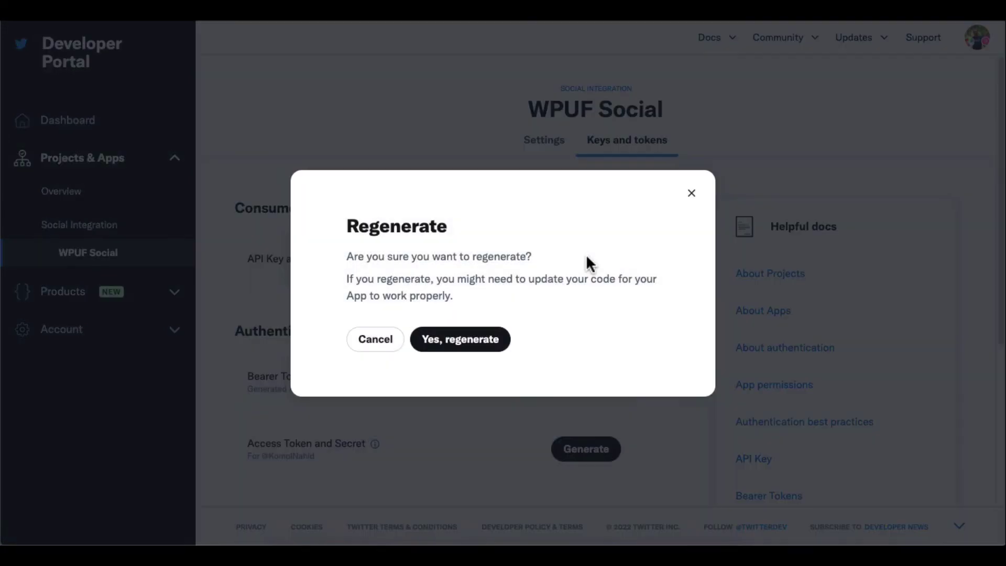
{"action": "left_click", "coordinate": [470, 343]}
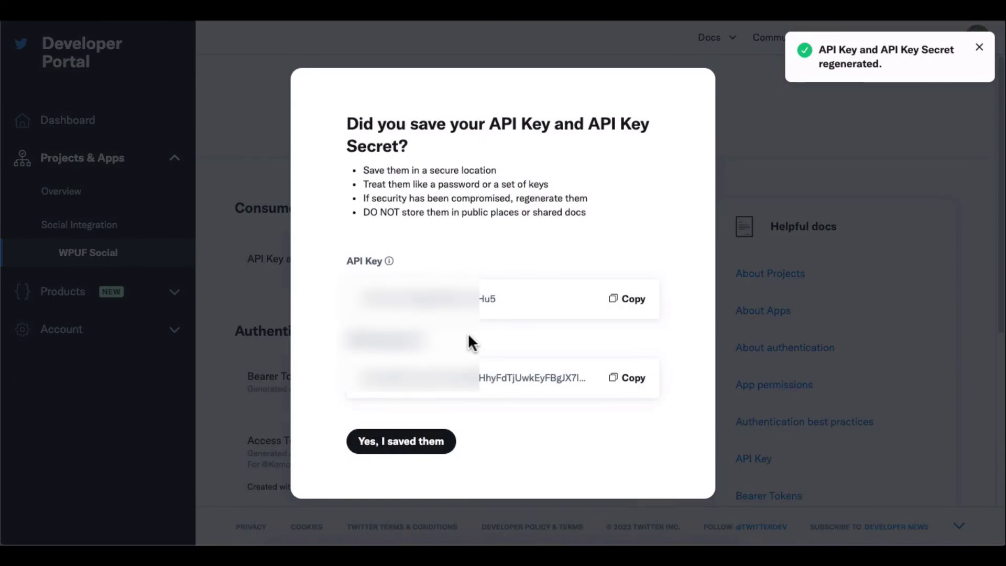
{"action": "left_click", "coordinate": [623, 302]}
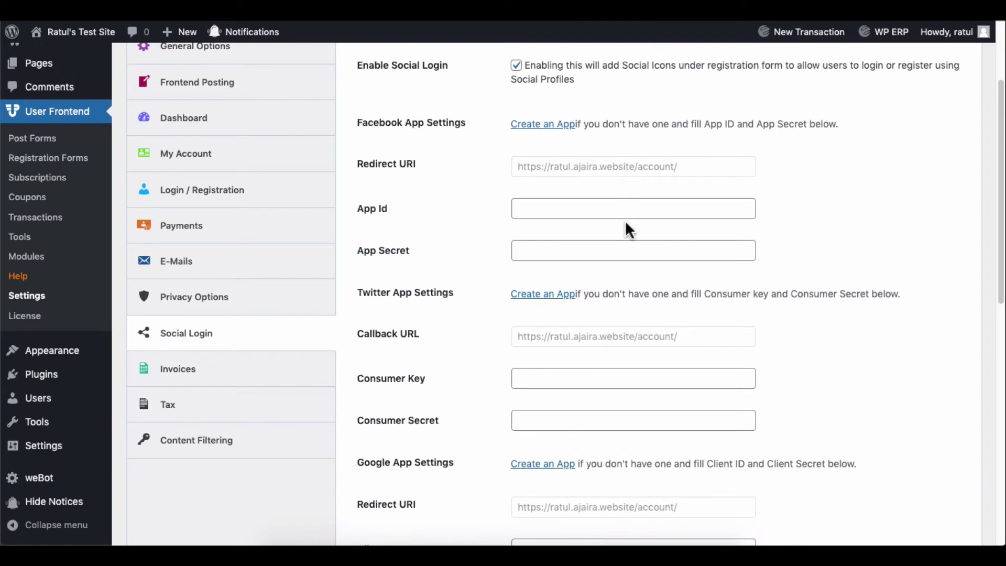
- Paste the new API Key and API Key Secret into Twitter Consumer Key and Consumer Secret
{"action": "left_click", "coordinate": [596, 375]}
{"action": "key", "text": "ctrl+v"}
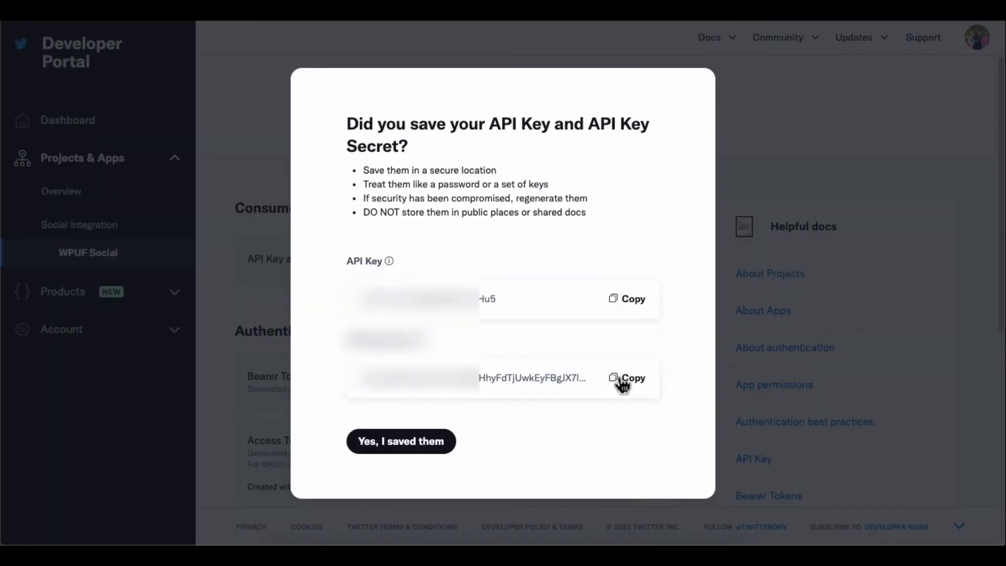
{"action": "left_click", "coordinate": [623, 381]}
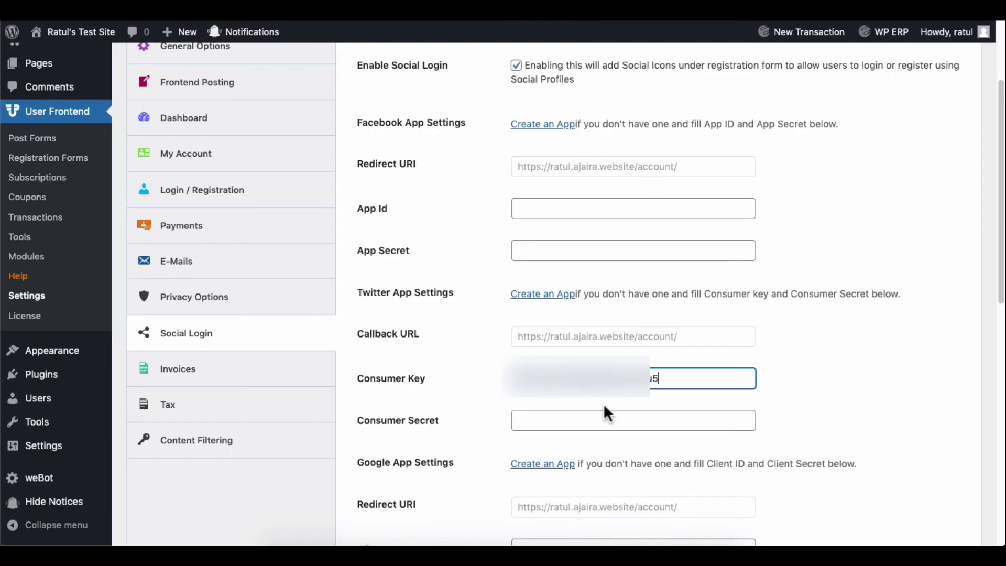
{"action": "left_click", "coordinate": [604, 420]}
{"action": "key", "text": "ctrl+v"}
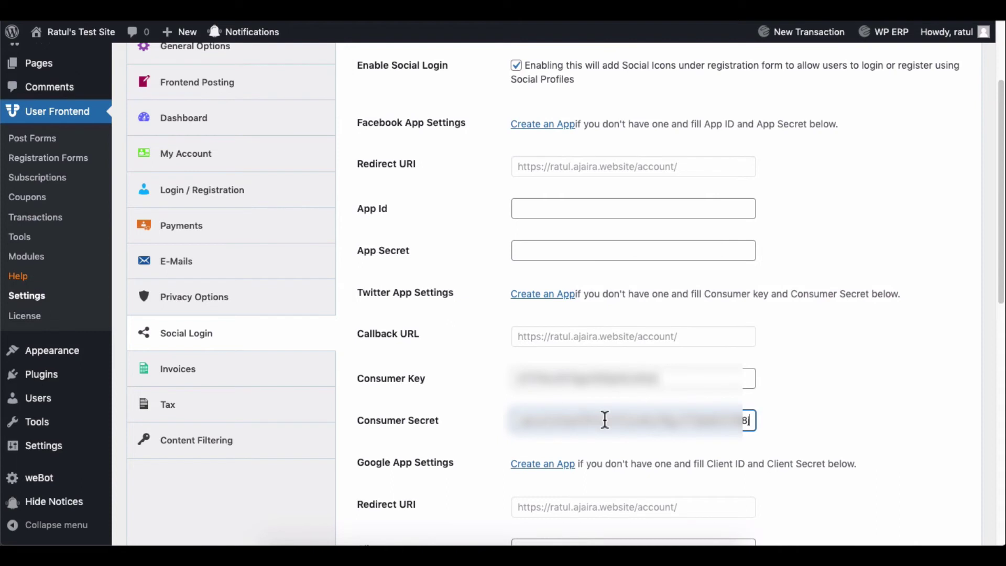
{"action": "scroll", "coordinate": [604, 420], "scroll_direction": "down", "scroll_amount": 5}
{"action": "scroll", "coordinate": [605, 420], "scroll_direction": "down", "scroll_amount": 2}
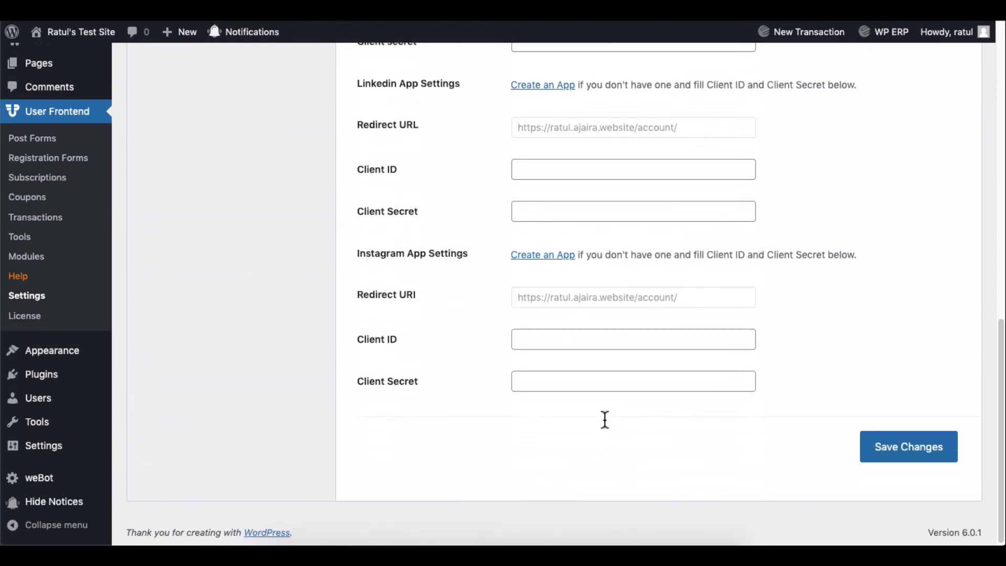
- Save the Social Login settings and use the Twitter button on the site's Login page
{"action": "left_click", "coordinate": [909, 450]}
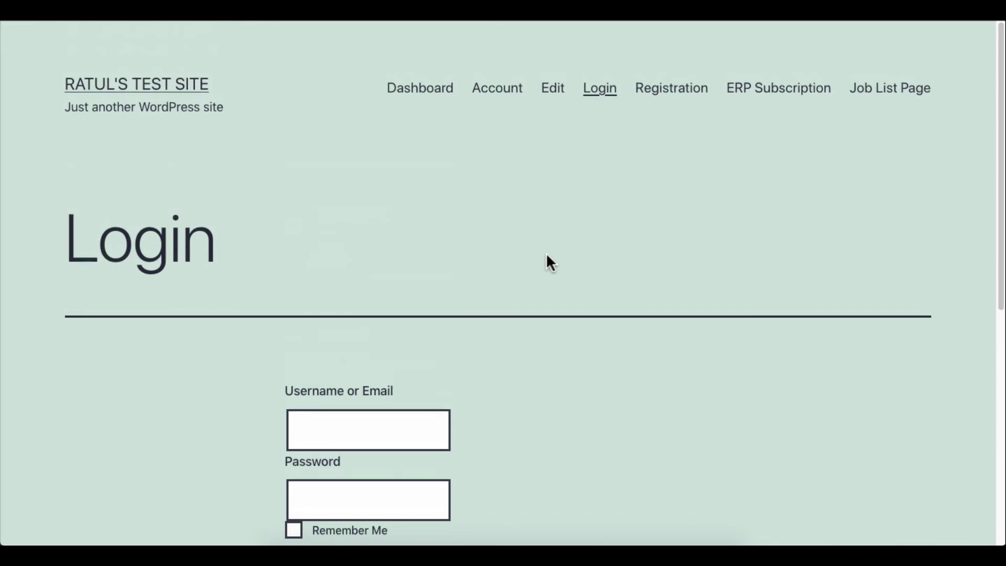
{"action": "scroll", "coordinate": [547, 261], "scroll_direction": "down", "scroll_amount": 1}
{"action": "scroll", "coordinate": [548, 262], "scroll_direction": "down", "scroll_amount": 3}
{"action": "scroll", "coordinate": [547, 262], "scroll_direction": "down", "scroll_amount": 1}
{"action": "scroll", "coordinate": [549, 262], "scroll_direction": "down", "scroll_amount": 1}
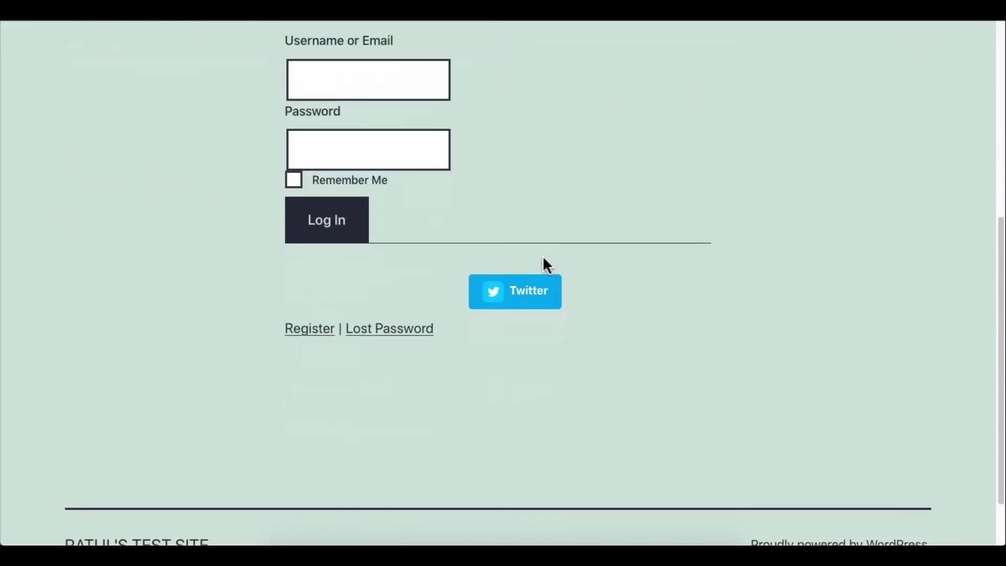
{"action": "left_click", "coordinate": [525, 300]}
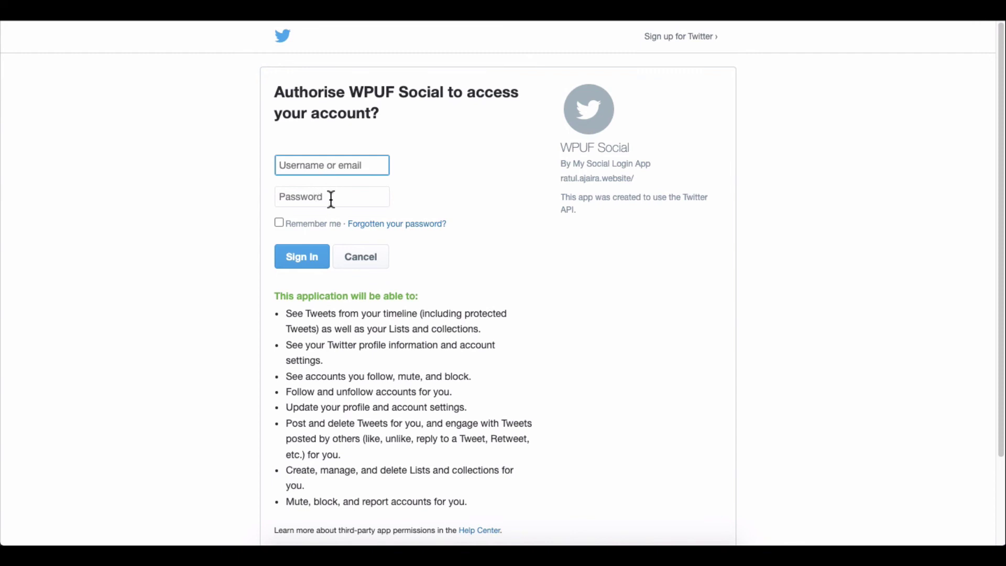
- Authorise WPUF Social on Twitter, then open Posts and the Submit Post form in the account menu
{"action": "left_click", "coordinate": [302, 258]}
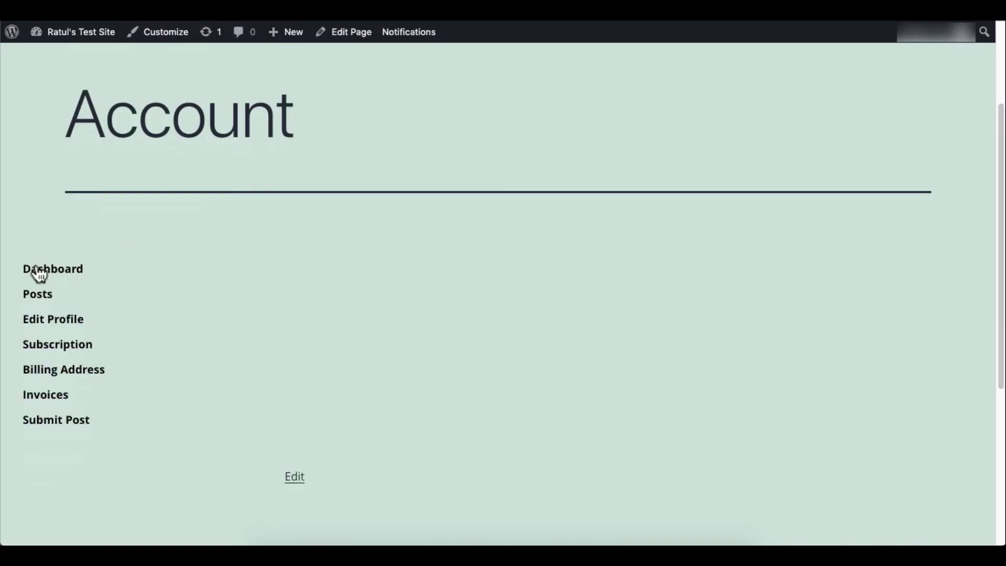
{"action": "left_click", "coordinate": [44, 300]}
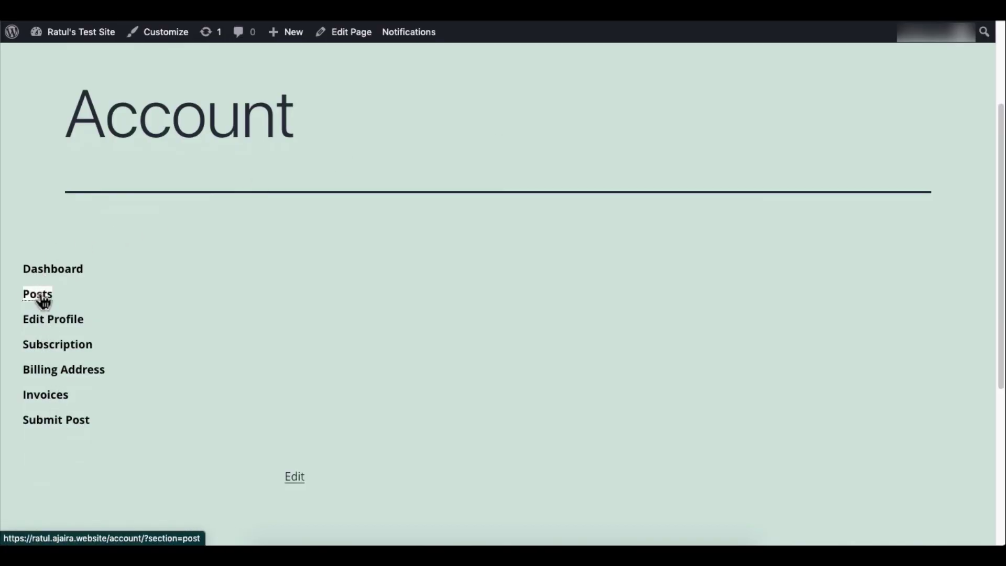
{"action": "scroll", "coordinate": [43, 302], "scroll_direction": "down", "scroll_amount": 3}
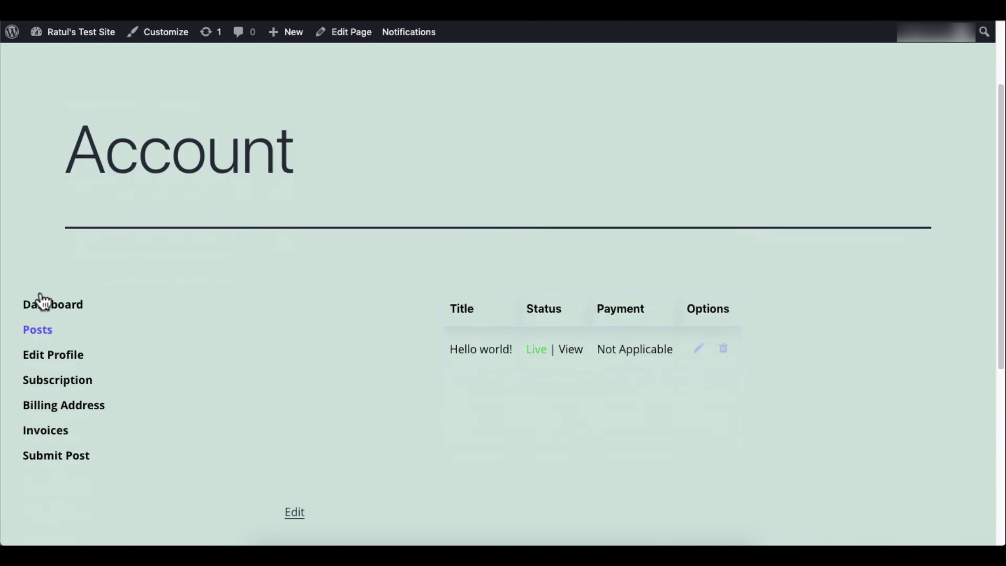
{"action": "scroll", "coordinate": [40, 238], "scroll_direction": "down", "scroll_amount": 1}
{"action": "left_click", "coordinate": [33, 437]}
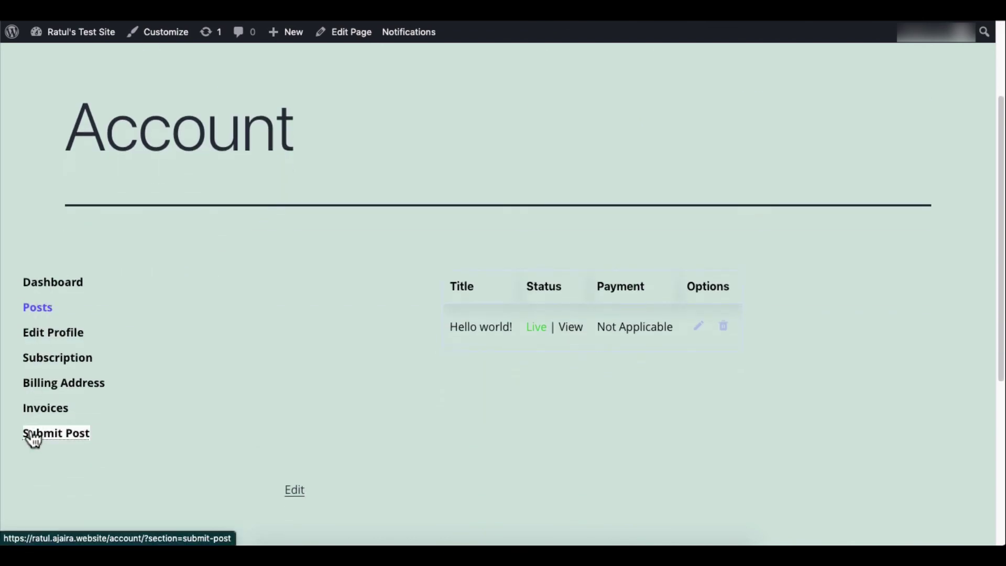
{"action": "scroll", "coordinate": [311, 435], "scroll_direction": "down", "scroll_amount": 3}
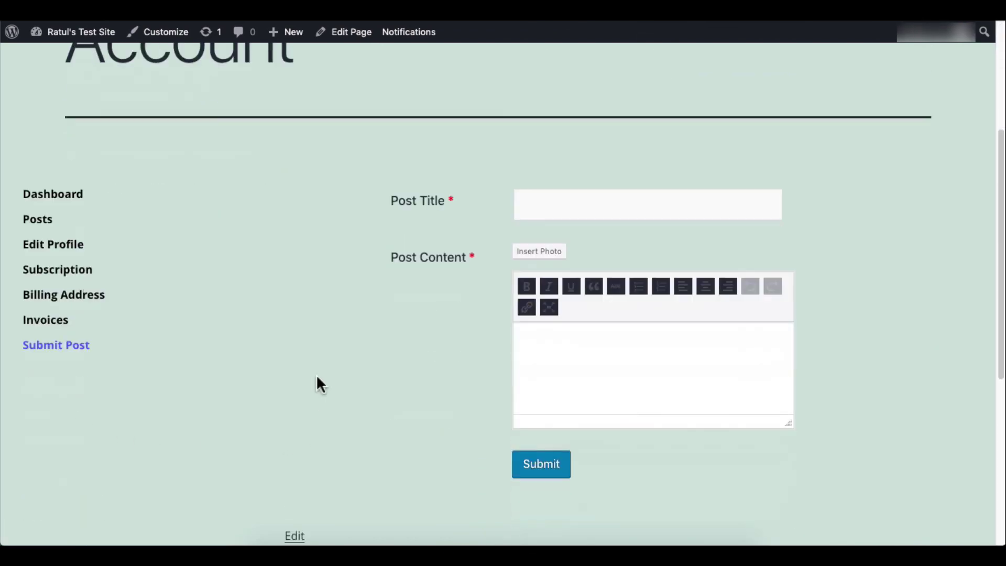